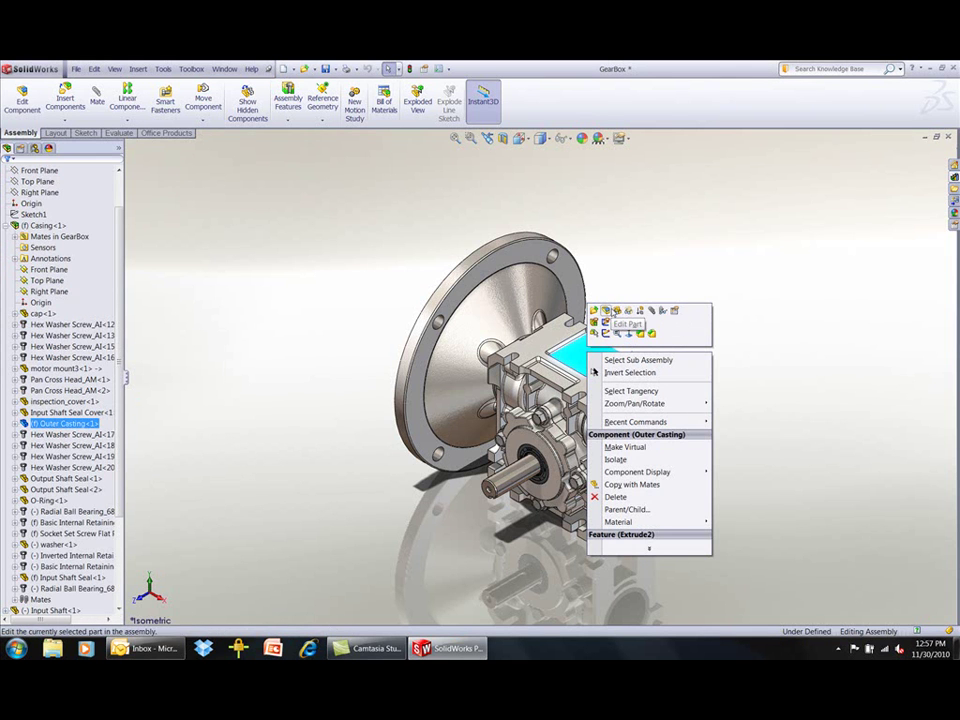
Step: Temporarily hide the Outer Casing, restore it, and rotate the gearbox to a frontal angle
{"action": "left_click", "coordinate": [617, 312]}
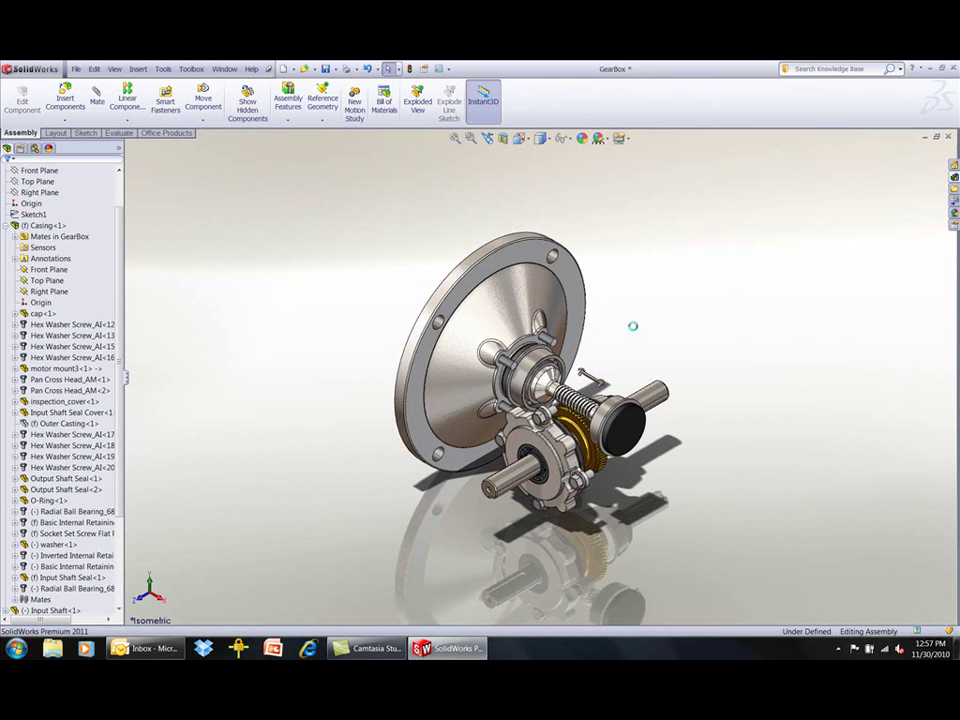
{"action": "key", "text": "ctrl+z"}
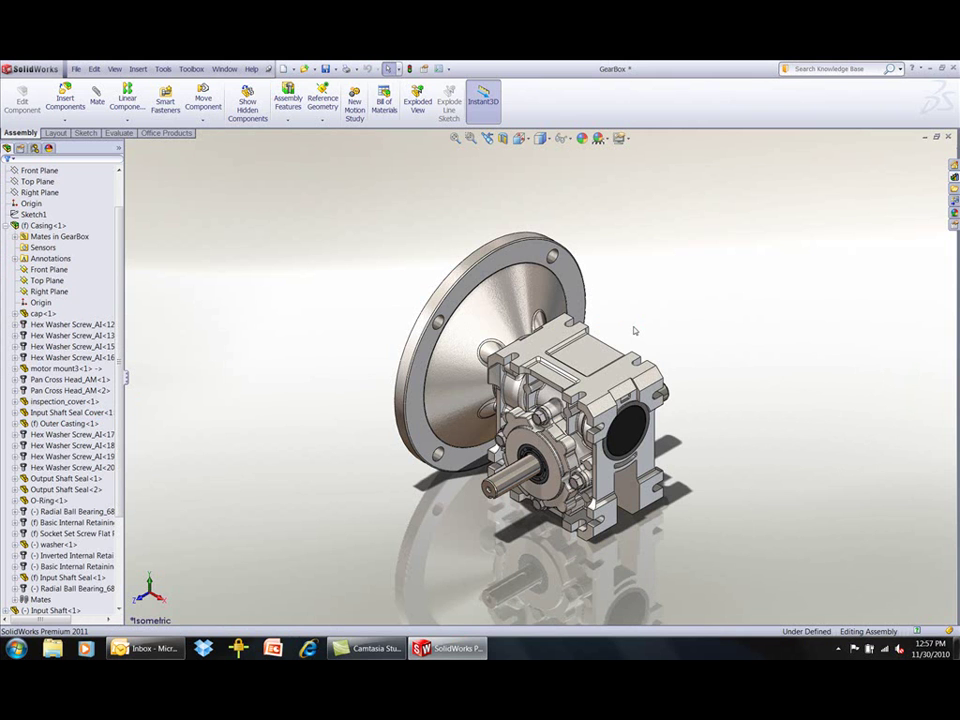
{"action": "middle_click_drag", "start_coordinate": [388, 463], "coordinate": [495, 516]}
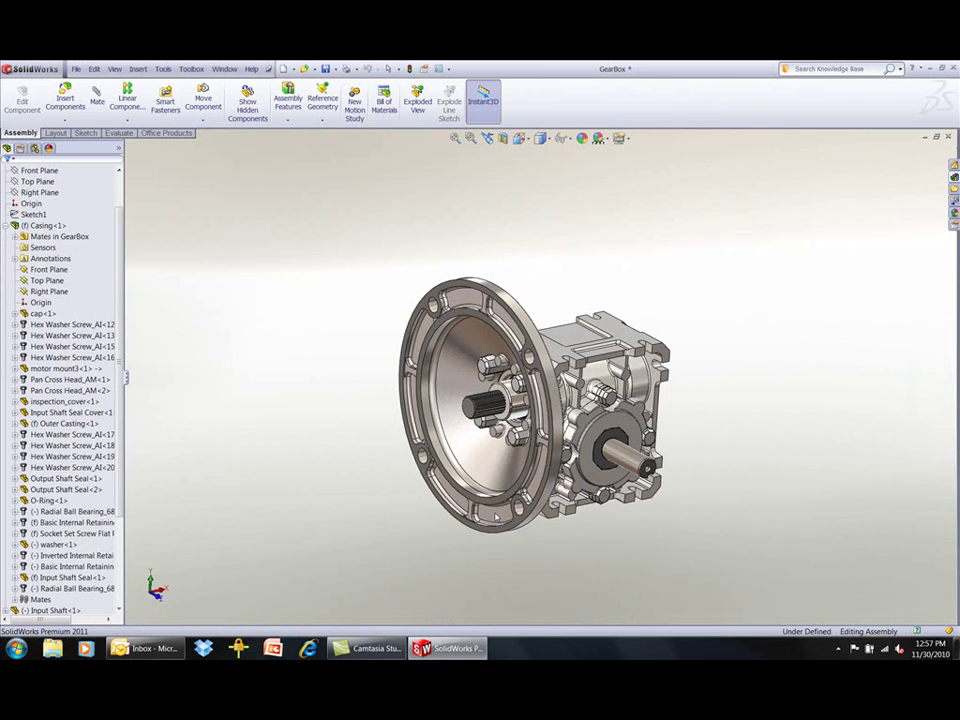
{"action": "left_click", "coordinate": [613, 462]}
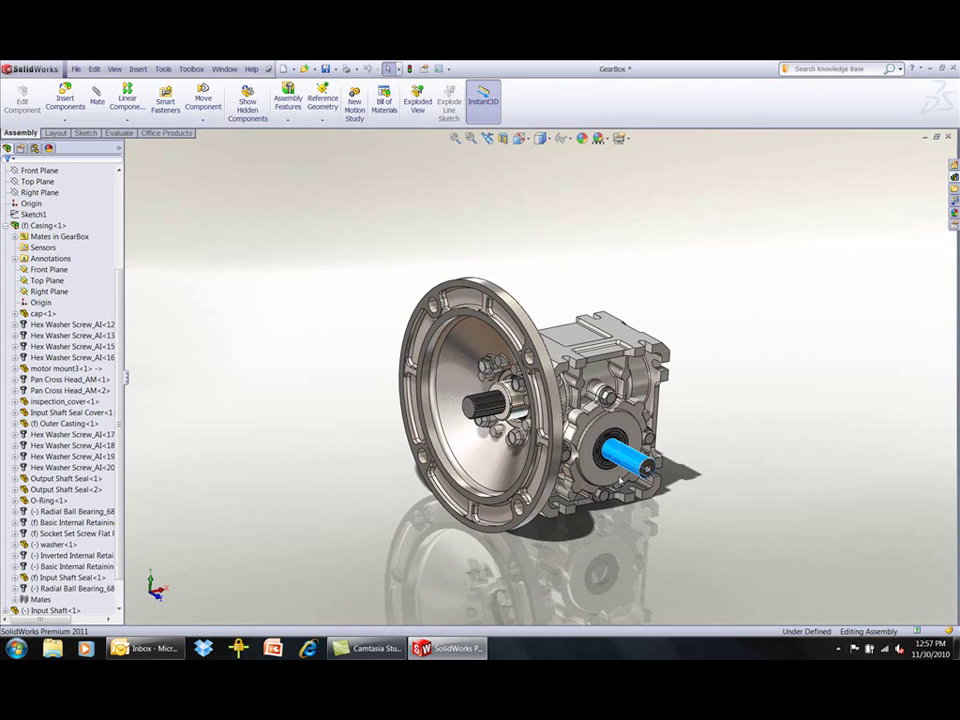
{"action": "left_click", "coordinate": [712, 403]}
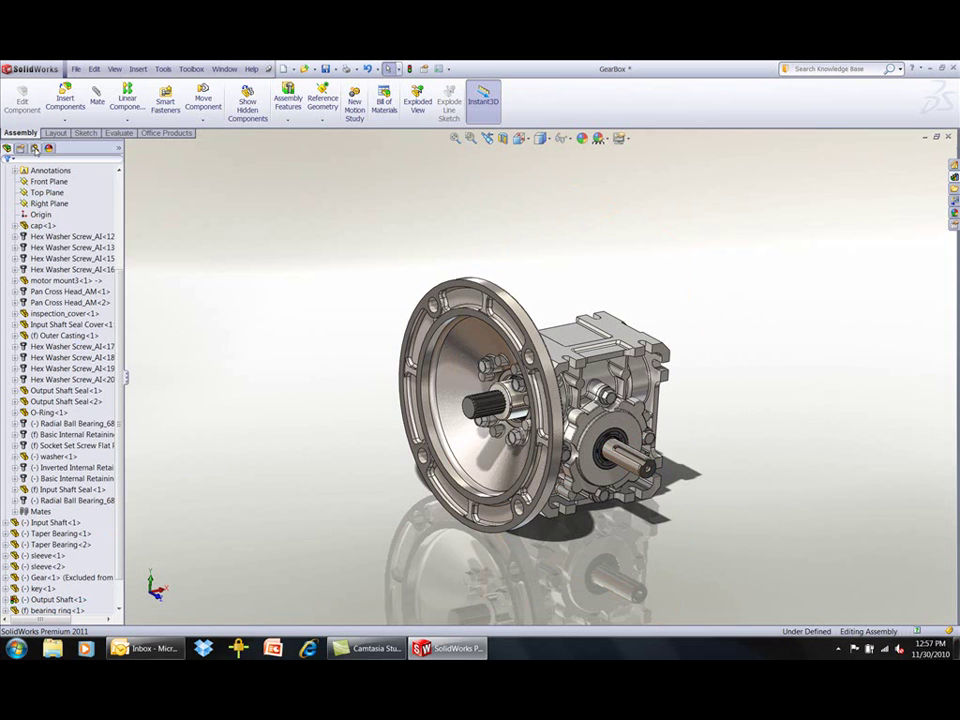
Step: In the GearBox configurations list, edit the PropertyManager item to reach the Configuration Publisher
{"action": "left_click", "coordinate": [35, 148]}
{"action": "left_click", "coordinate": [49, 183]}
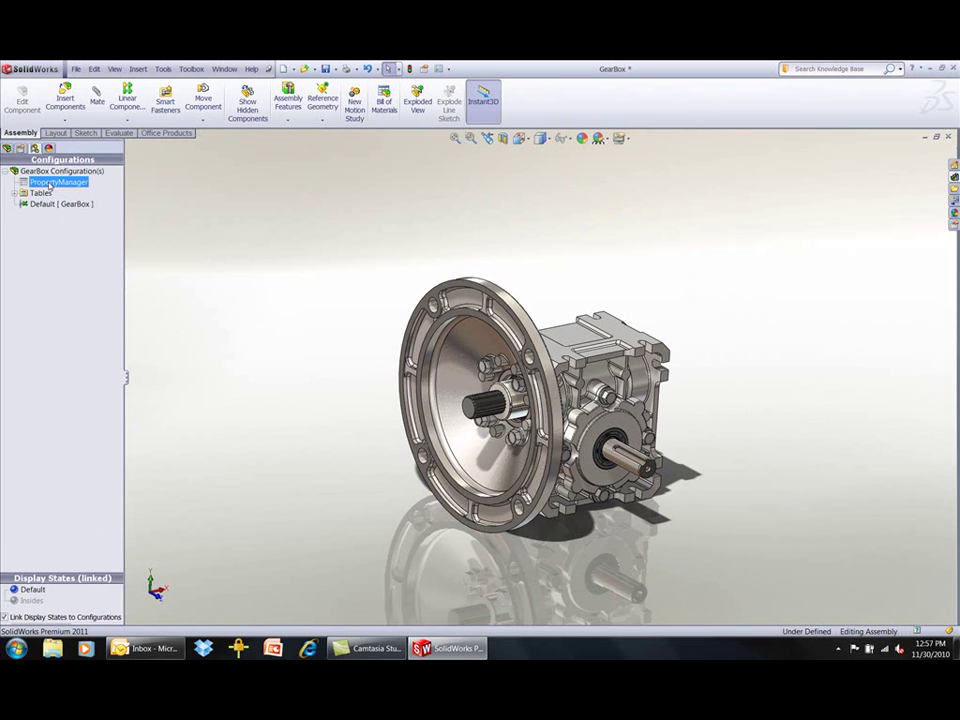
{"action": "right_click", "coordinate": [49, 185]}
{"action": "left_click", "coordinate": [84, 190]}
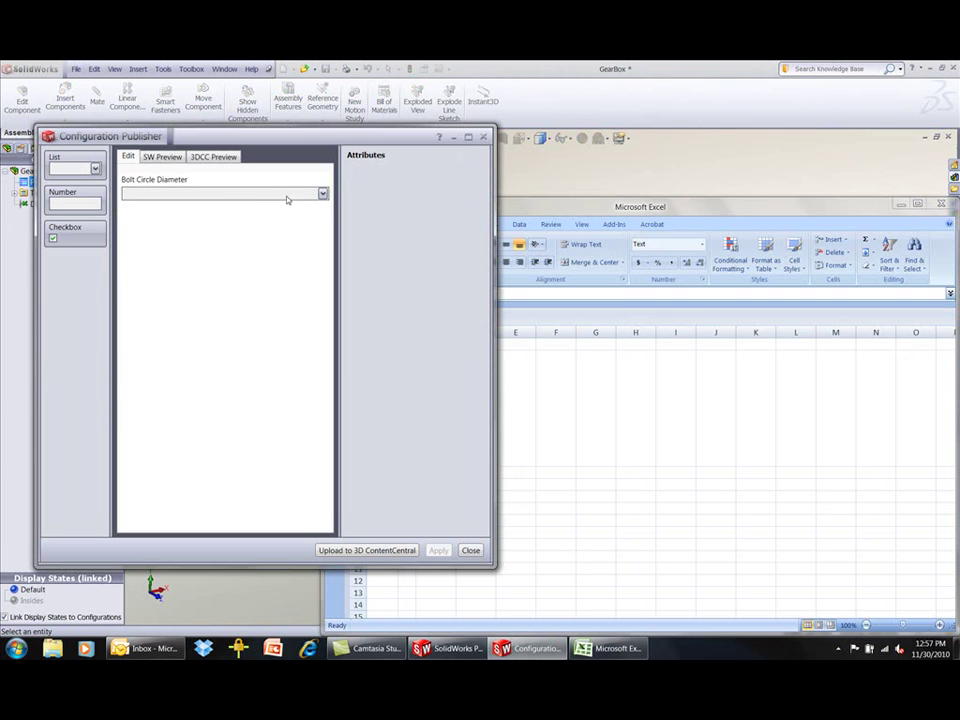
Step: Link the Bolt Circle Diameter control to its design table variable
{"action": "left_click", "coordinate": [285, 195]}
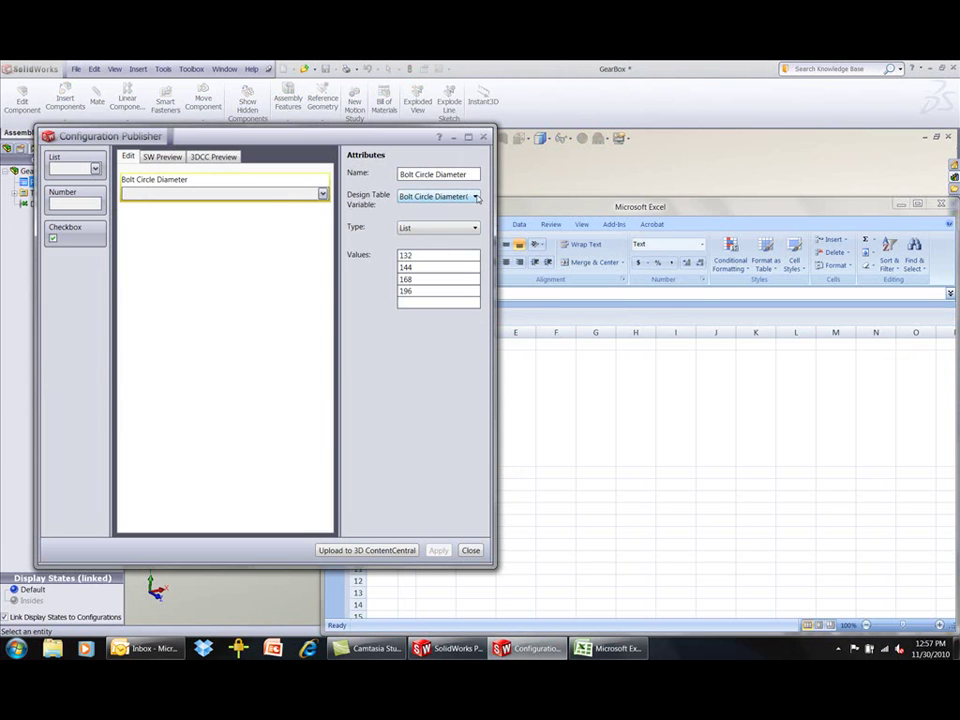
{"action": "left_click", "coordinate": [476, 197]}
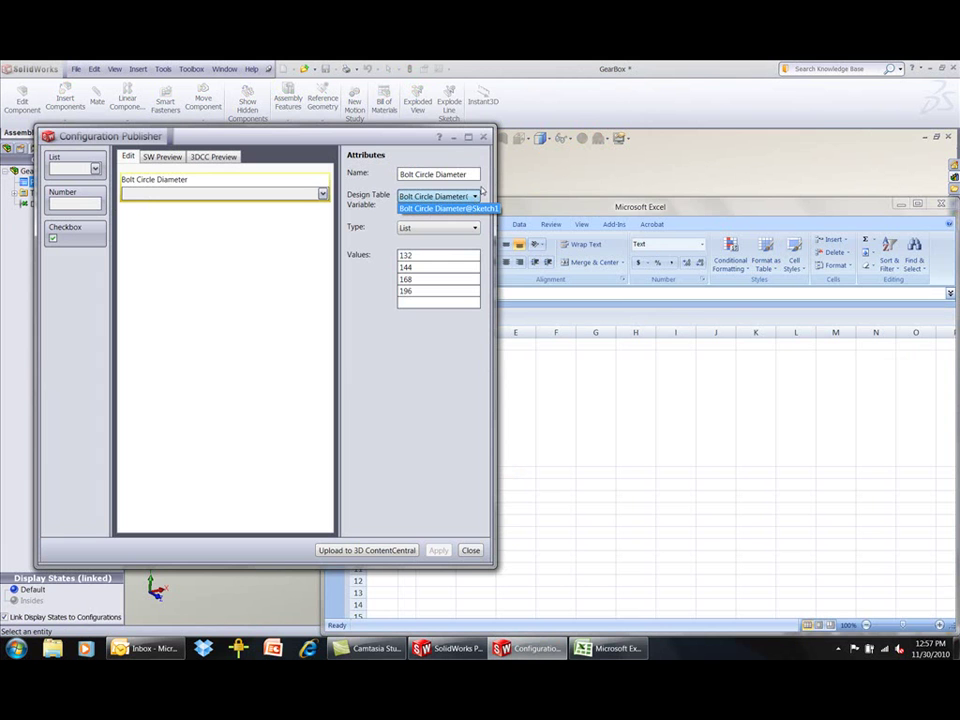
{"action": "left_click", "coordinate": [479, 193]}
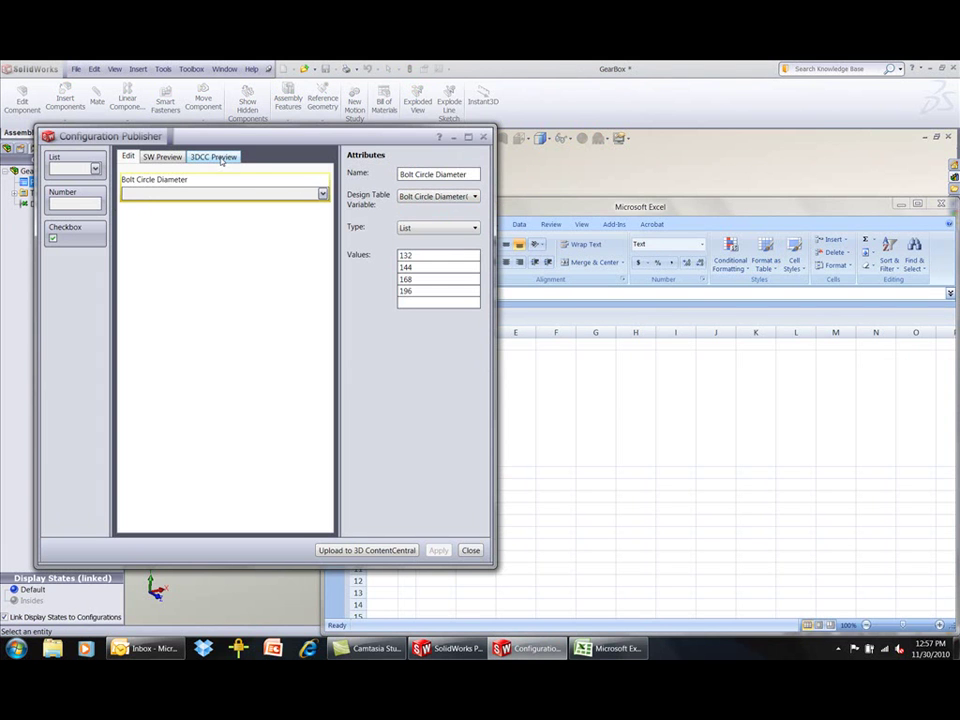
Step: Test a 196 bolt circle diameter in the 3DCC Preview, rebuild the model, and close the publisher
{"action": "left_click", "coordinate": [216, 157]}
{"action": "left_click_drag", "start_coordinate": [447, 212], "coordinate": [640, 623]}
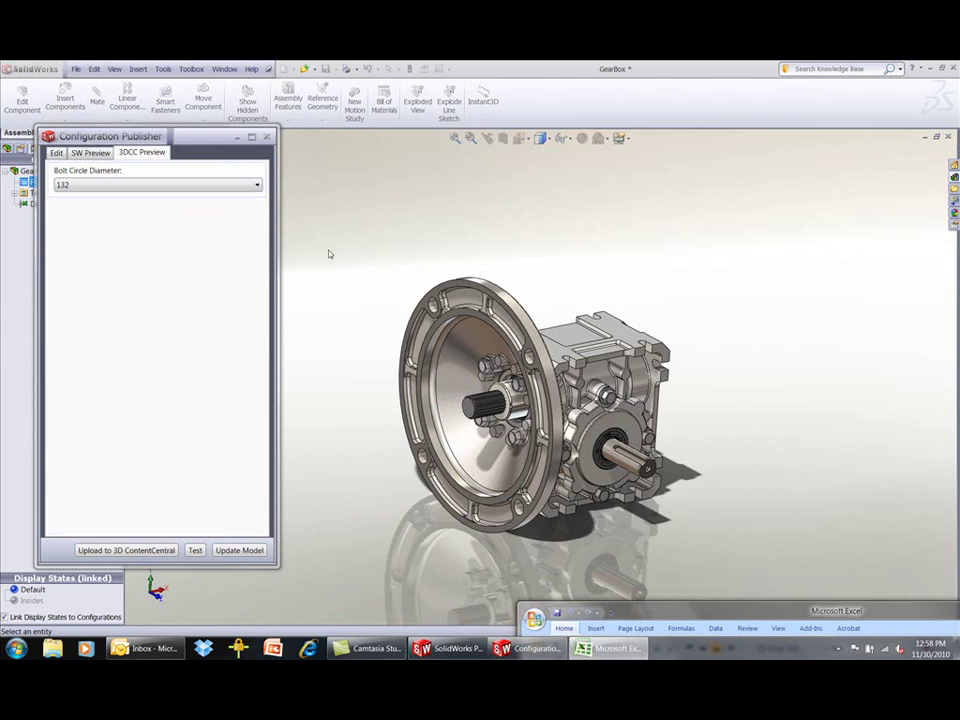
{"action": "left_click", "coordinate": [230, 185]}
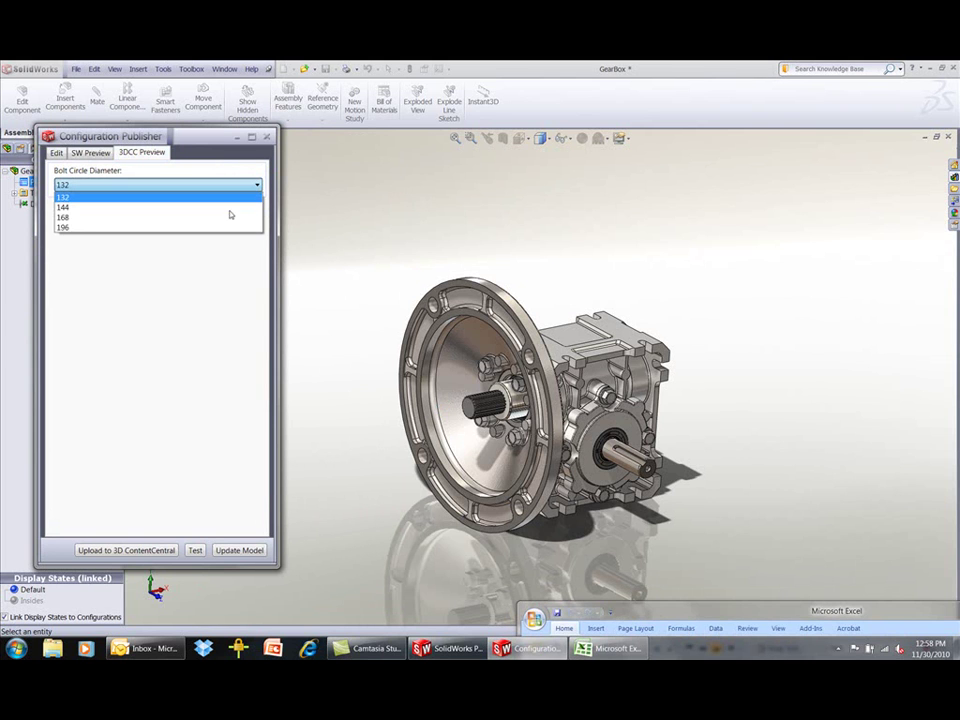
{"action": "left_click", "coordinate": [221, 228]}
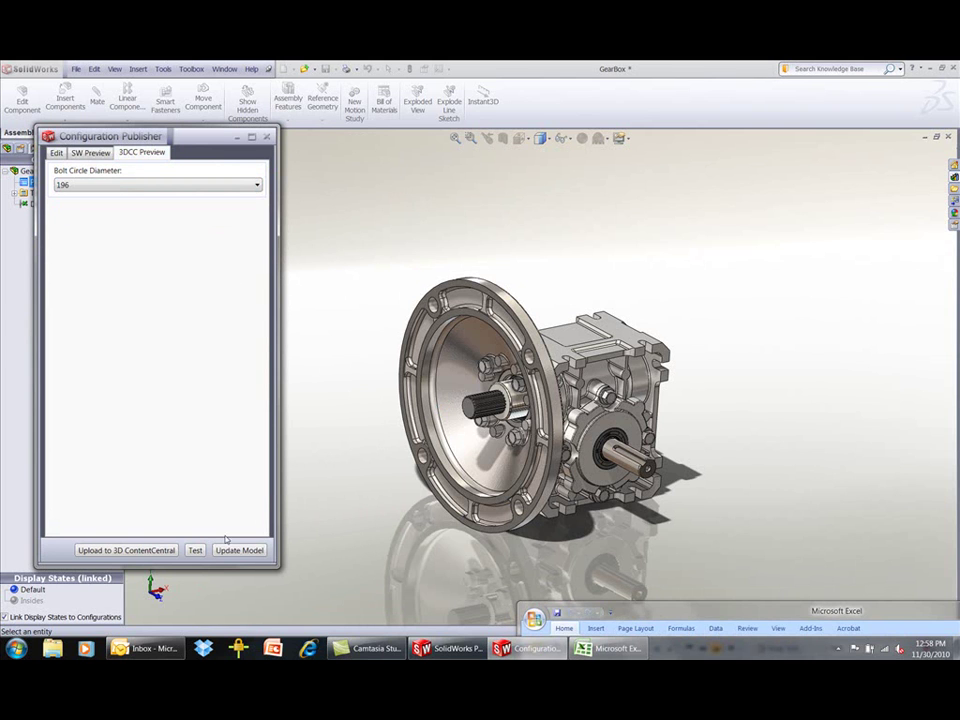
{"action": "left_click", "coordinate": [232, 550]}
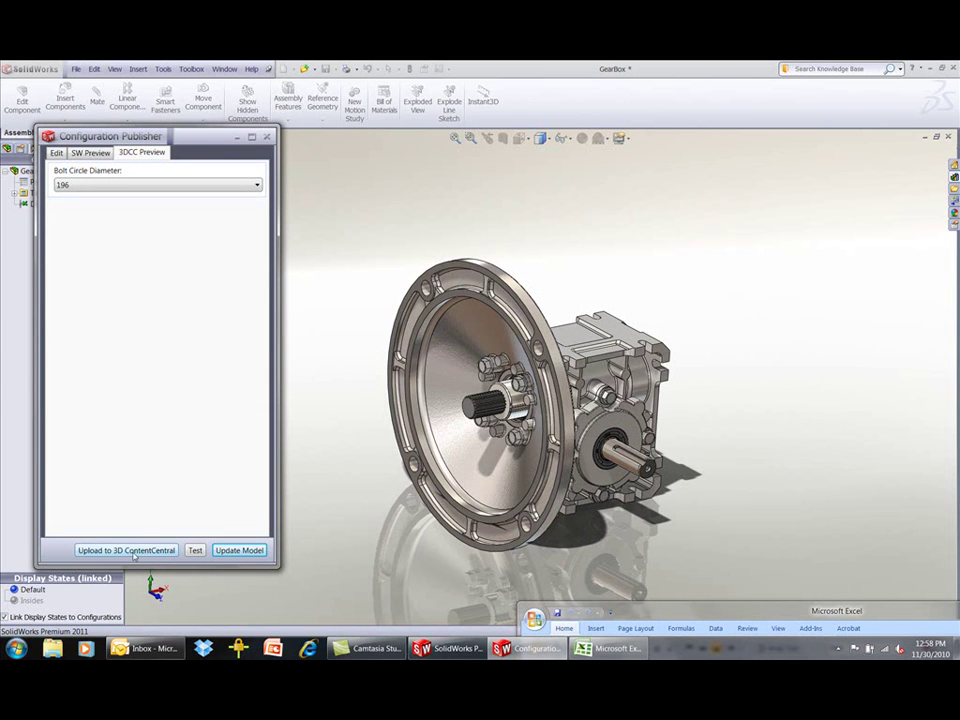
{"action": "left_click", "coordinate": [266, 137]}
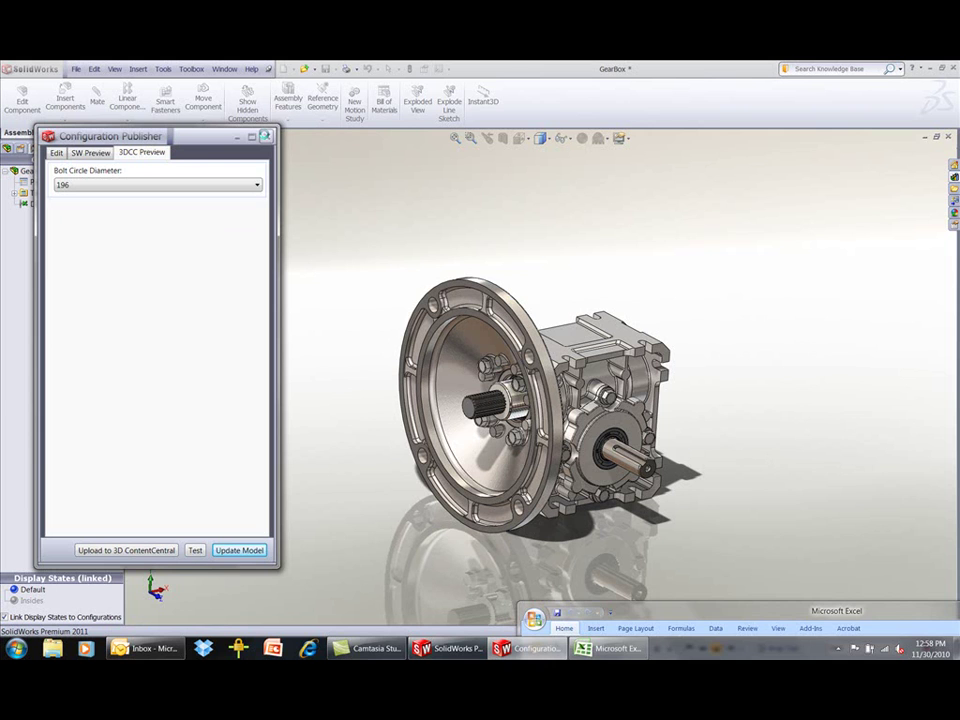
Step: Start Defeature on the gearbox assembly and review the parts in Group1, Group2 and Group3
{"action": "left_click", "coordinate": [161, 69]}
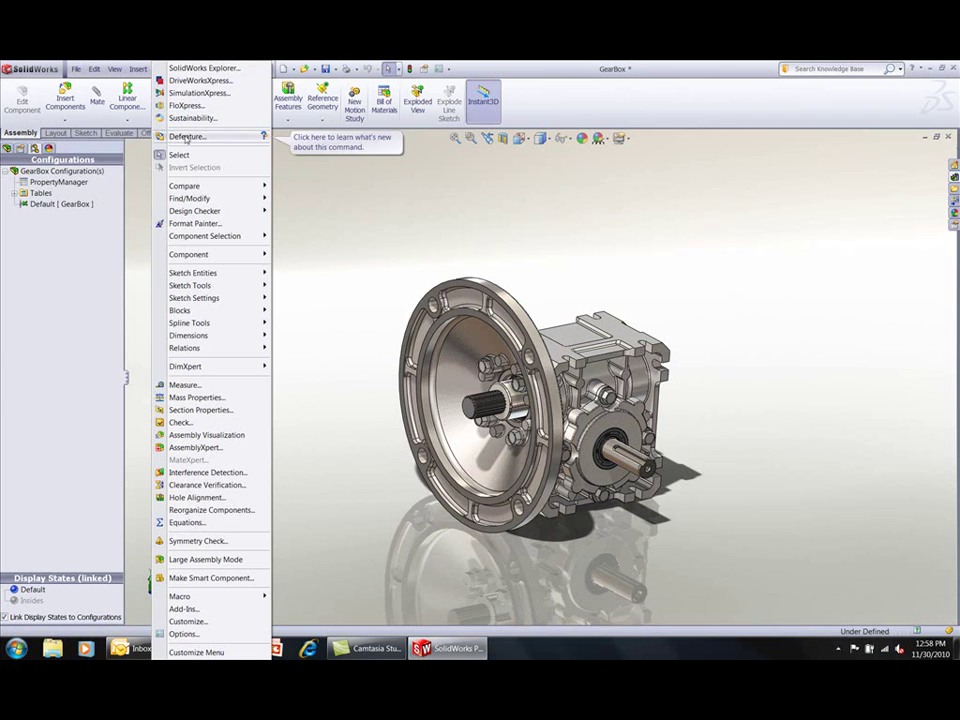
{"action": "left_click", "coordinate": [185, 137]}
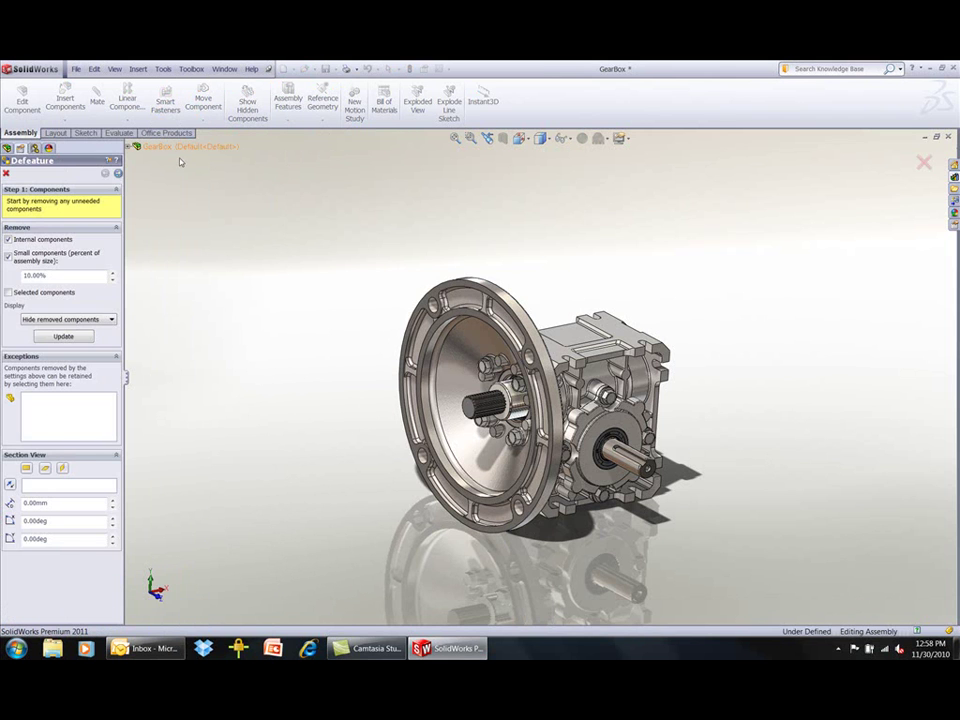
{"action": "left_click", "coordinate": [118, 174]}
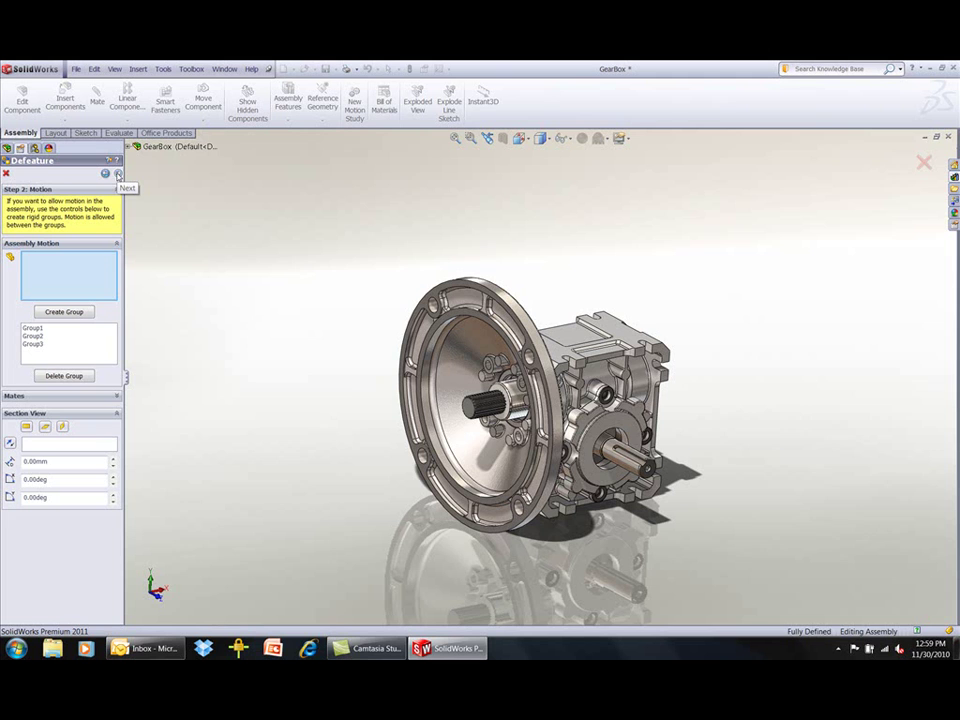
{"action": "left_click", "coordinate": [34, 329]}
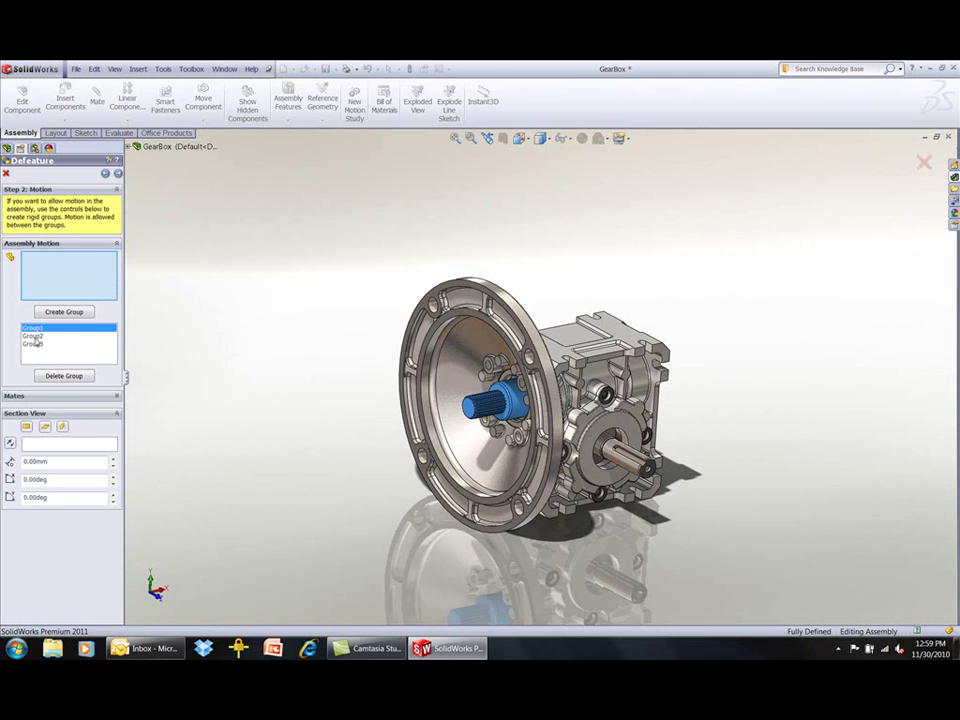
{"action": "left_click", "coordinate": [34, 337]}
{"action": "left_click", "coordinate": [36, 345]}
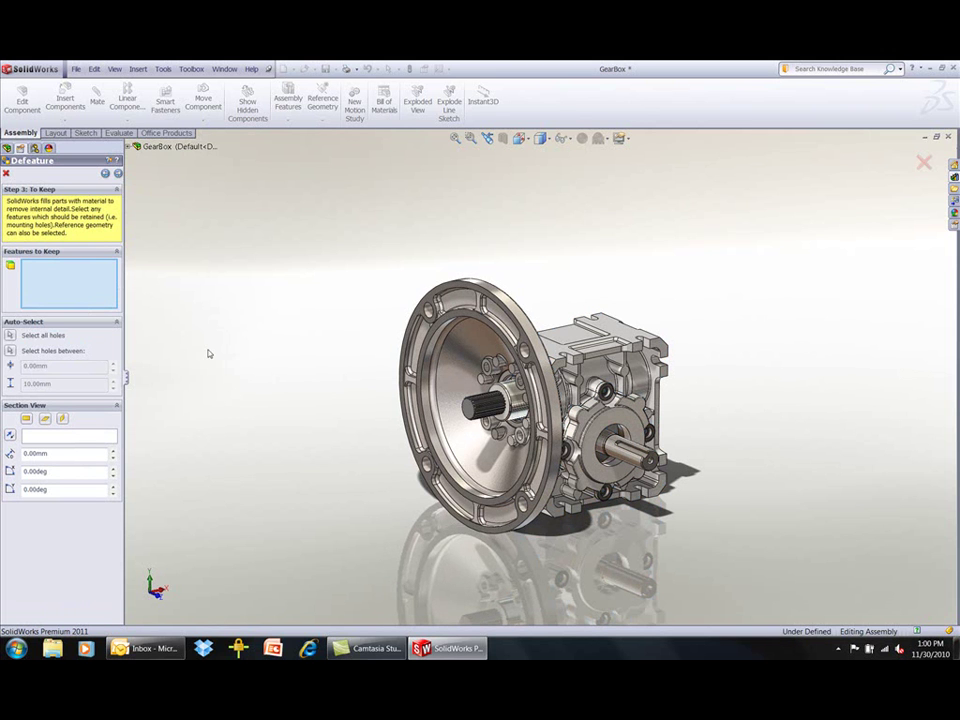
Step: Keep the motor flange's tangent faces, inner face and four mounting holes, then advance to internal removal
{"action": "left_click", "coordinate": [460, 377]}
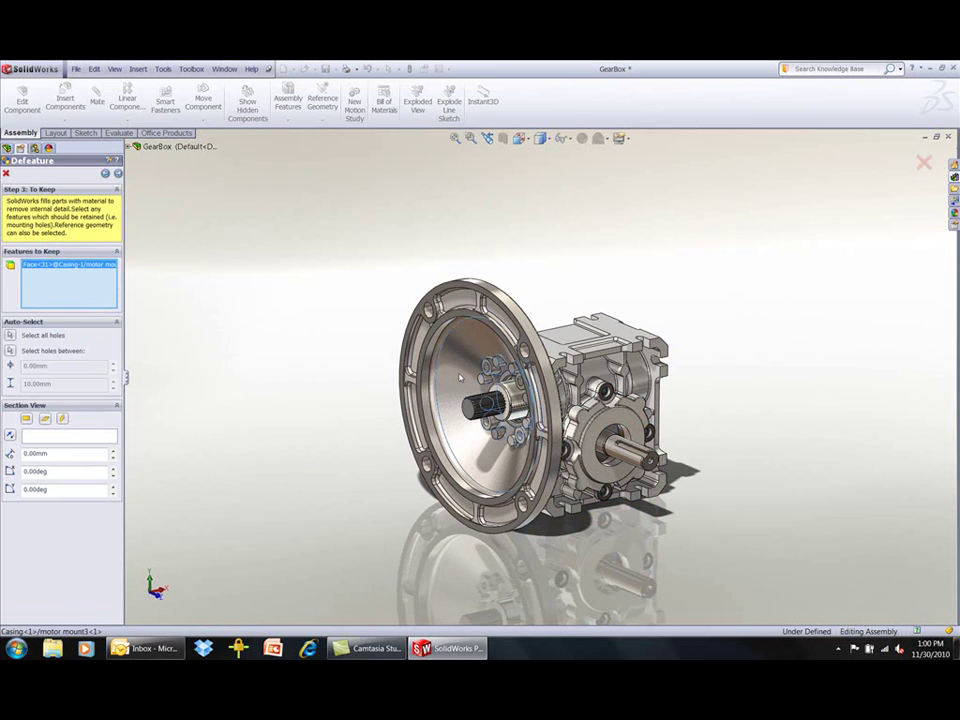
{"action": "right_click", "coordinate": [460, 377]}
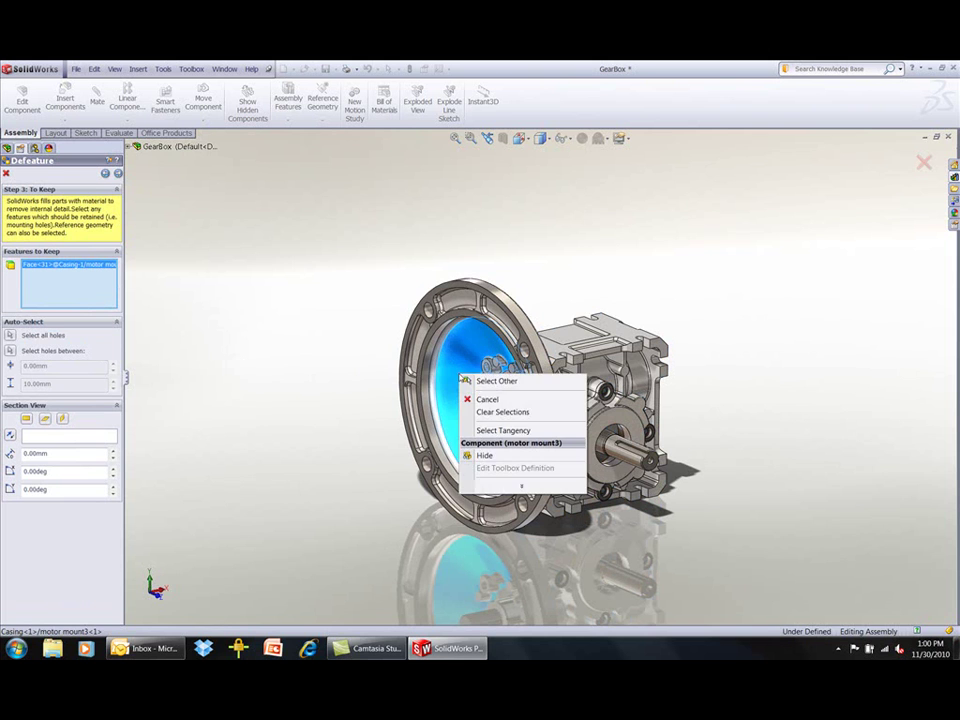
{"action": "left_click", "coordinate": [492, 430]}
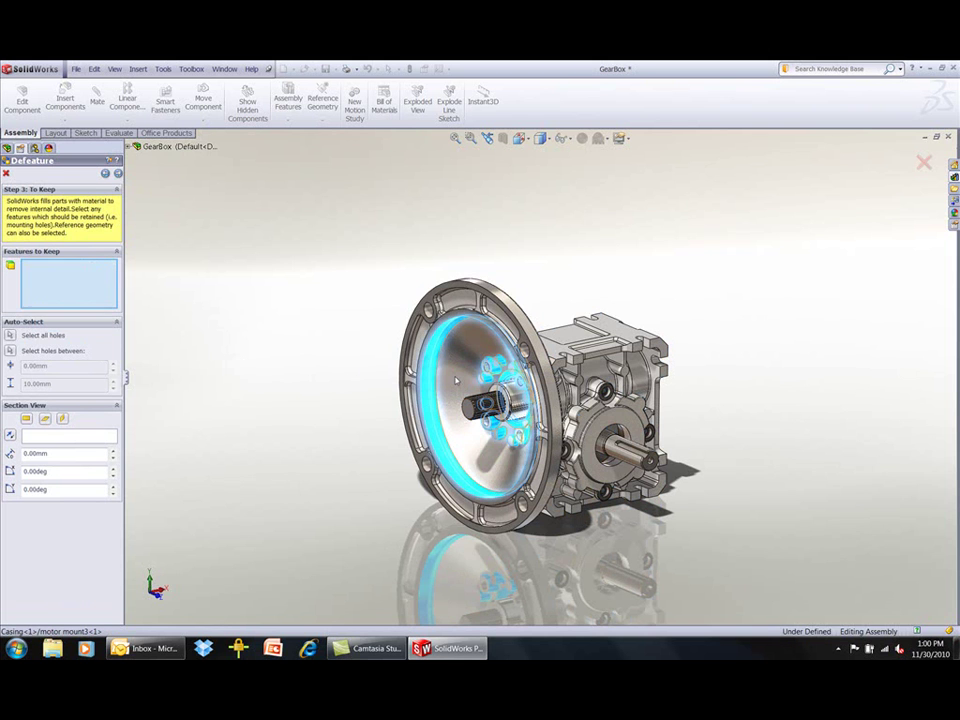
{"action": "left_click", "coordinate": [456, 380]}
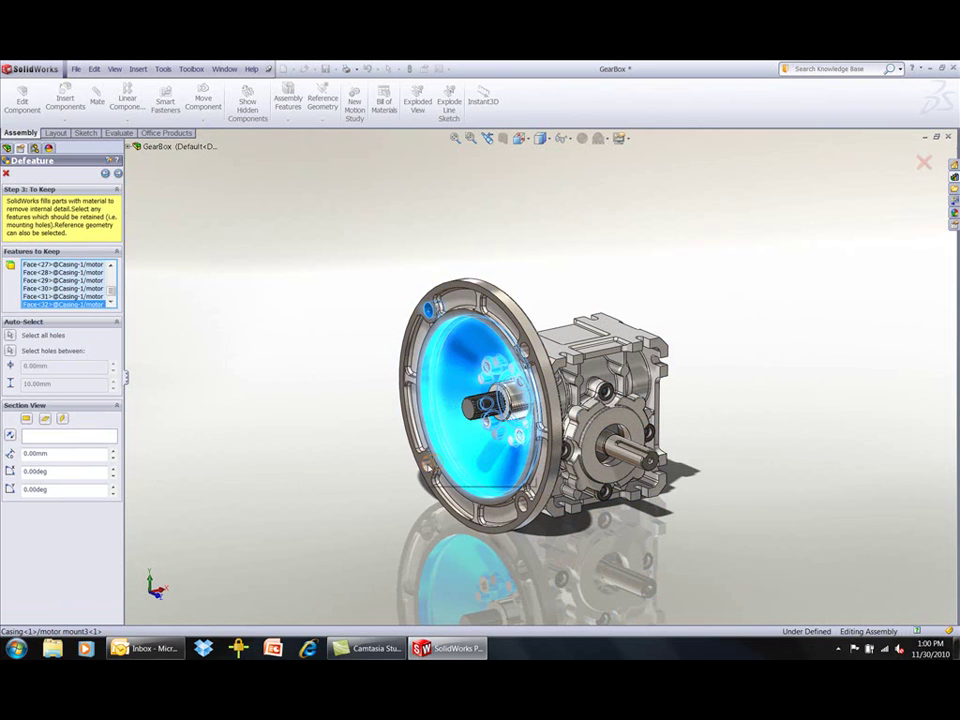
{"action": "left_click", "coordinate": [425, 466]}
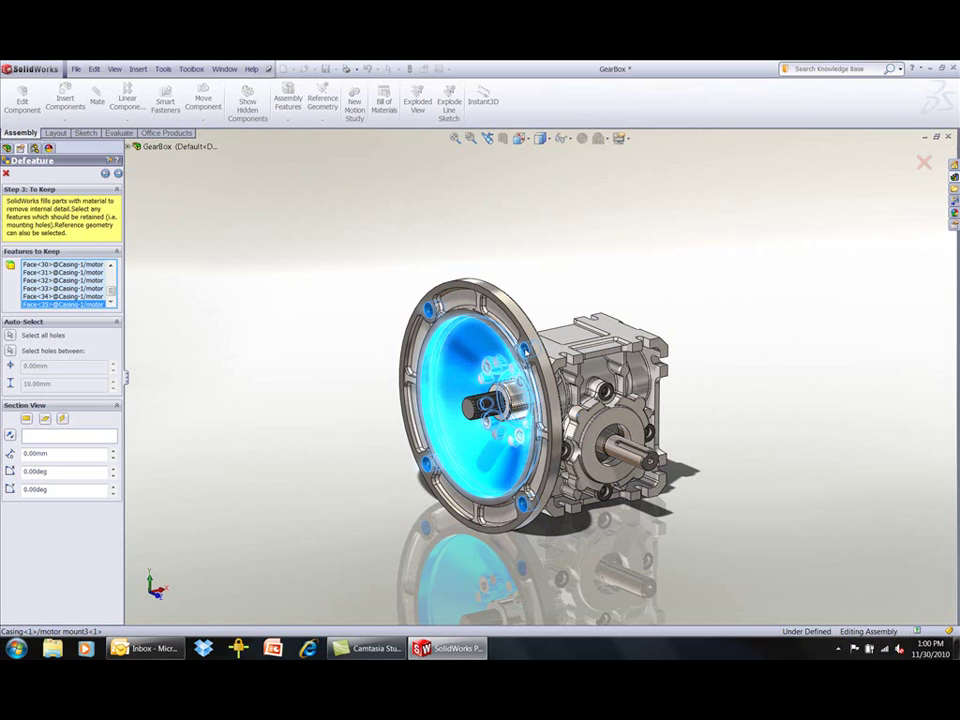
{"action": "left_click", "coordinate": [118, 174]}
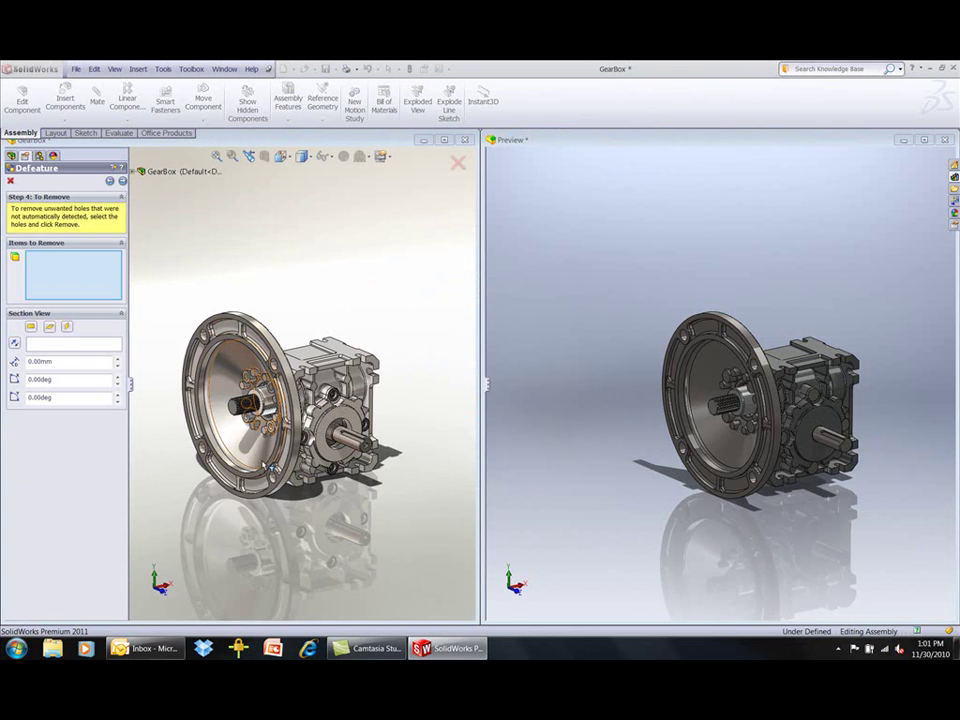
Step: Section the simplified gearbox on the Front Plane, orbit to inspect, clear the section, and finish Defeature
{"action": "left_click", "coordinate": [31, 327]}
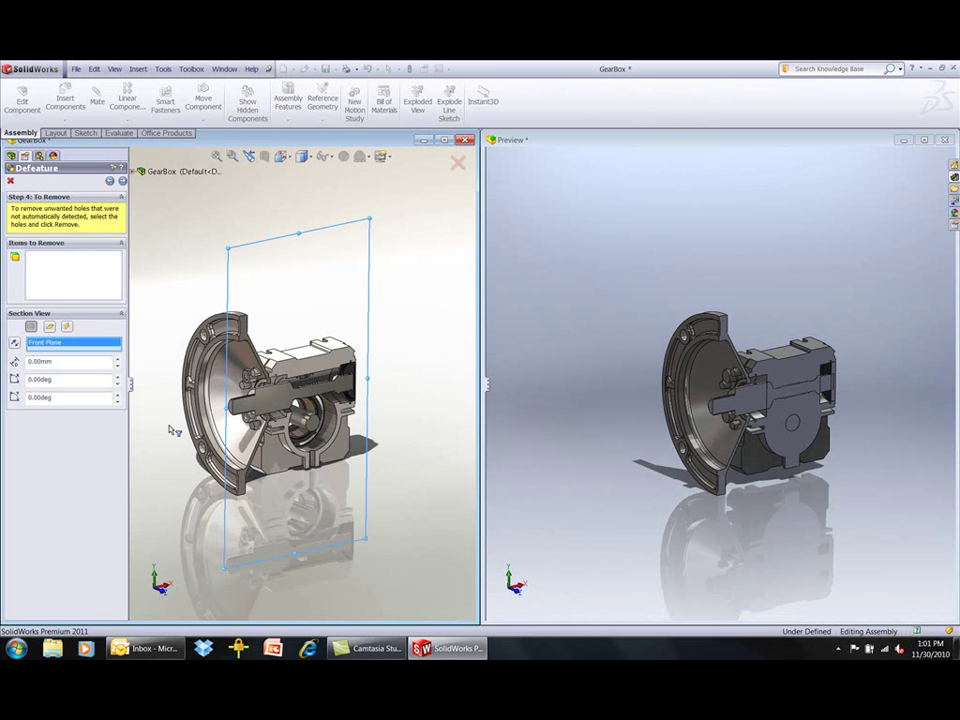
{"action": "middle_click_drag", "start_coordinate": [250, 325], "coordinate": [354, 433]}
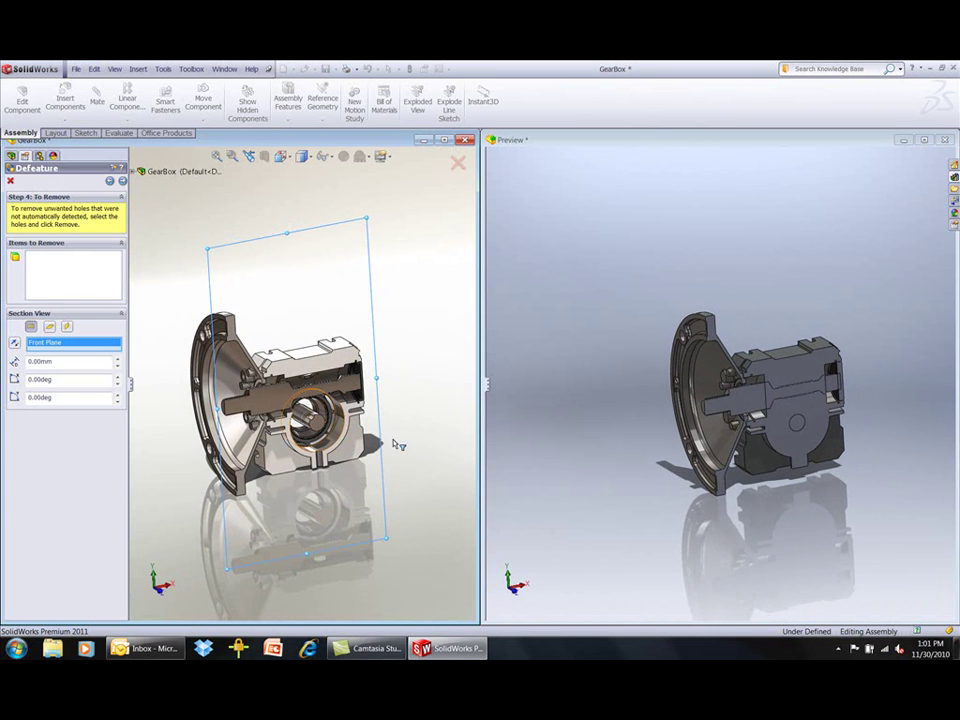
{"action": "key", "text": "Delete"}
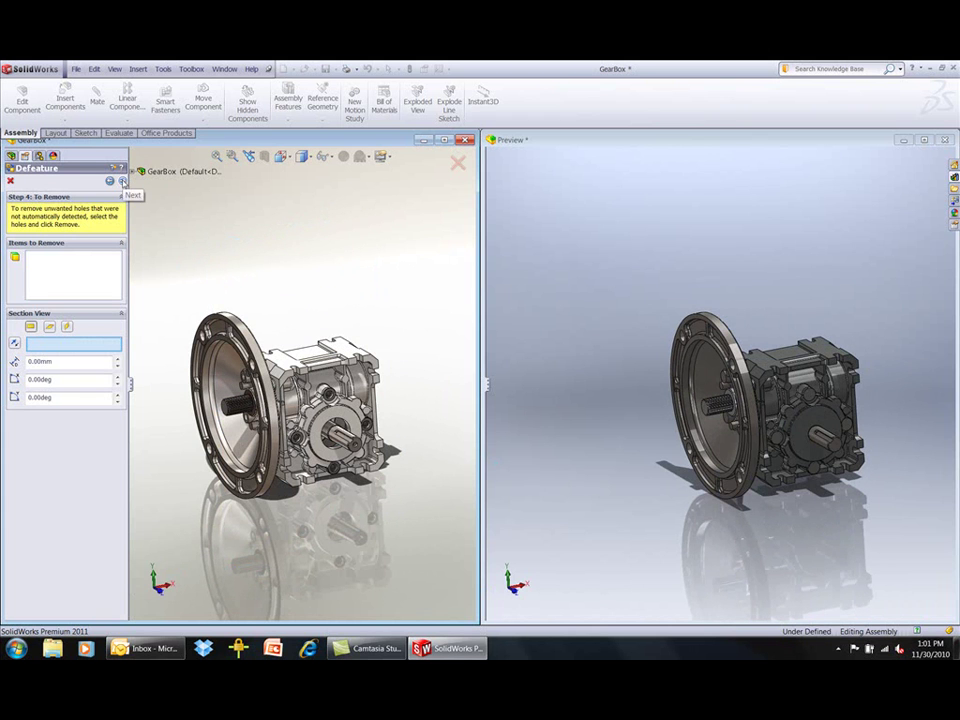
{"action": "left_click", "coordinate": [123, 181]}
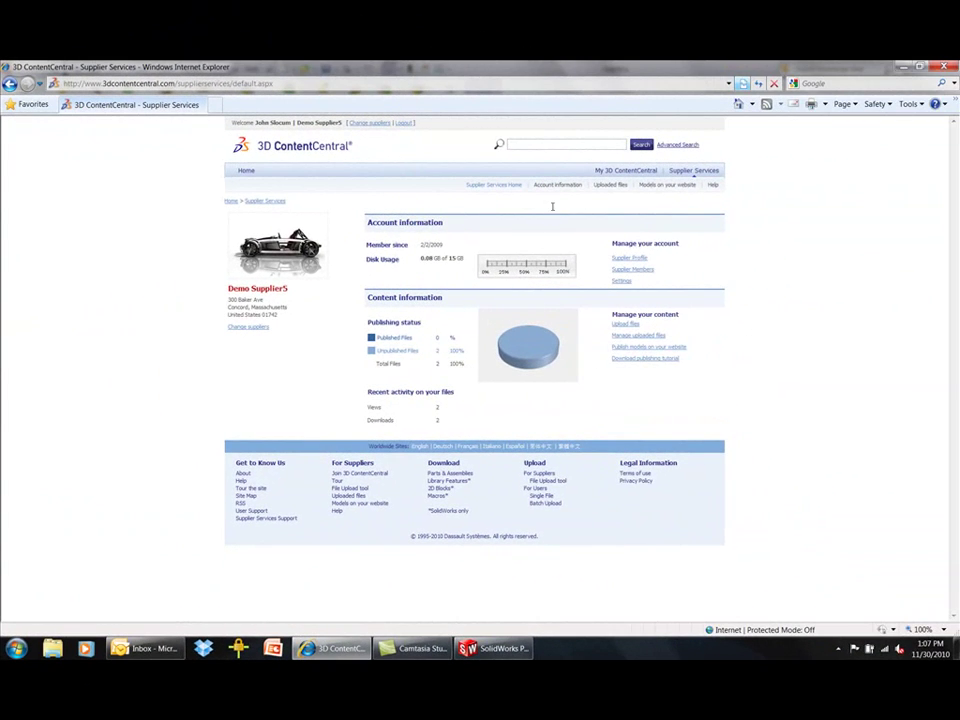
Step: Open the GearBox model's download page from the uploaded files list in Supplier Services
{"action": "left_click", "coordinate": [611, 186]}
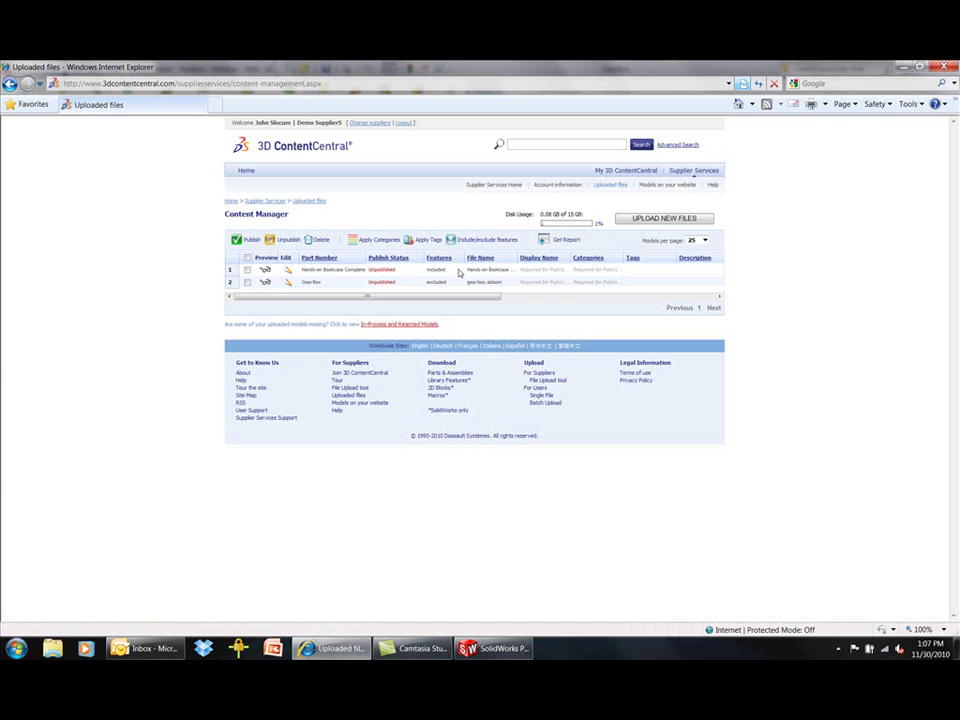
{"action": "left_click", "coordinate": [265, 284]}
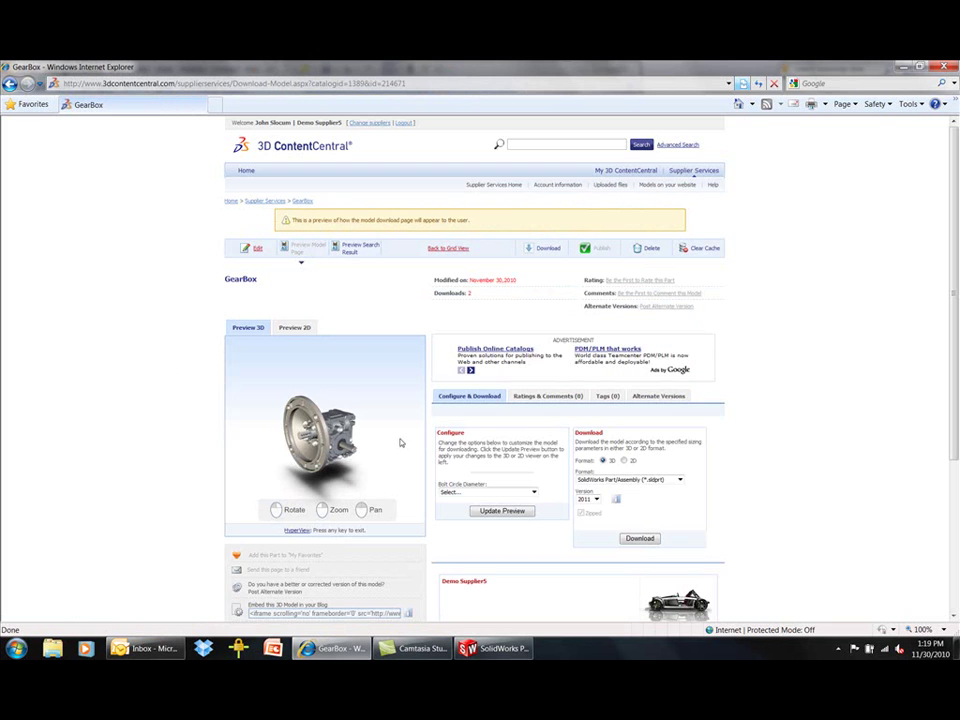
Step: Set the Bolt Circle Diameter to 196, update the preview, and turn it to the front
{"action": "left_click", "coordinate": [534, 492]}
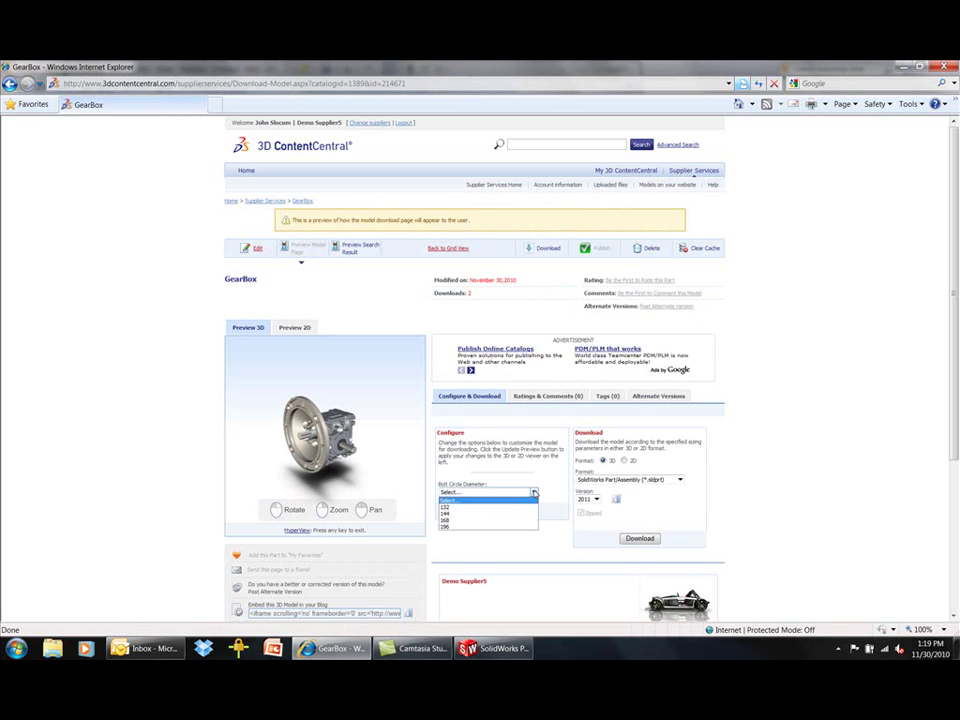
{"action": "left_click", "coordinate": [491, 526]}
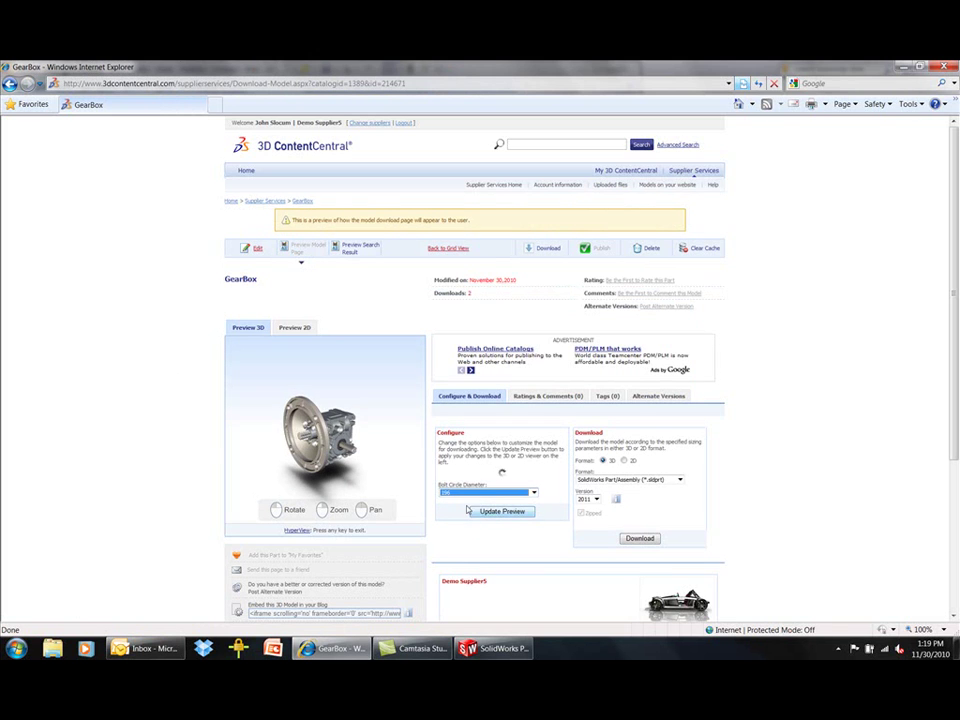
{"action": "left_click", "coordinate": [505, 513]}
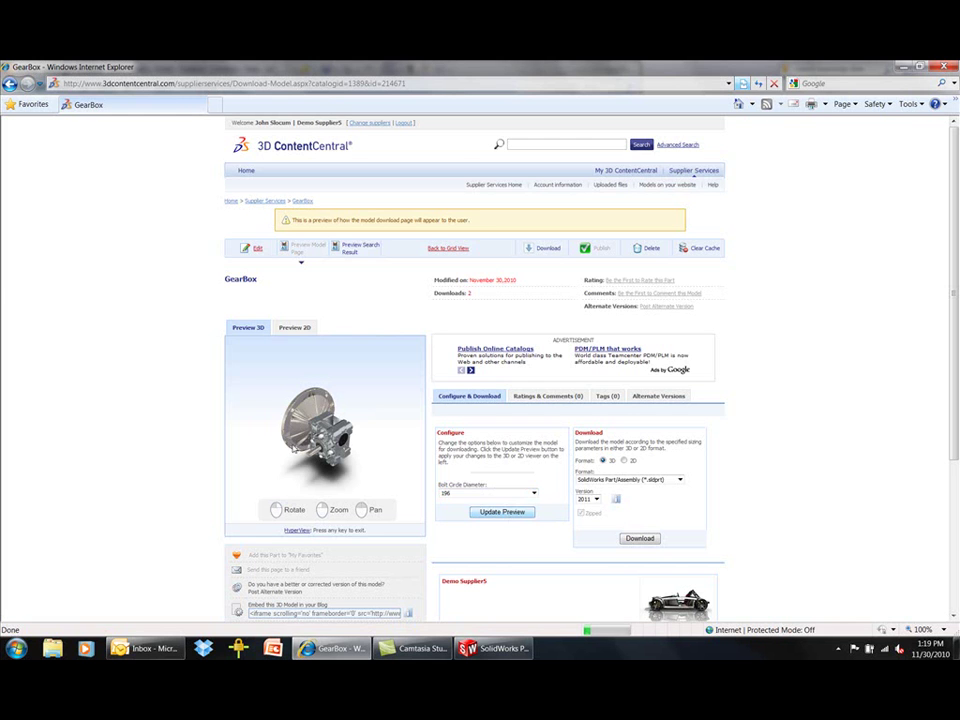
{"action": "left_click_drag", "start_coordinate": [349, 409], "coordinate": [339, 443]}
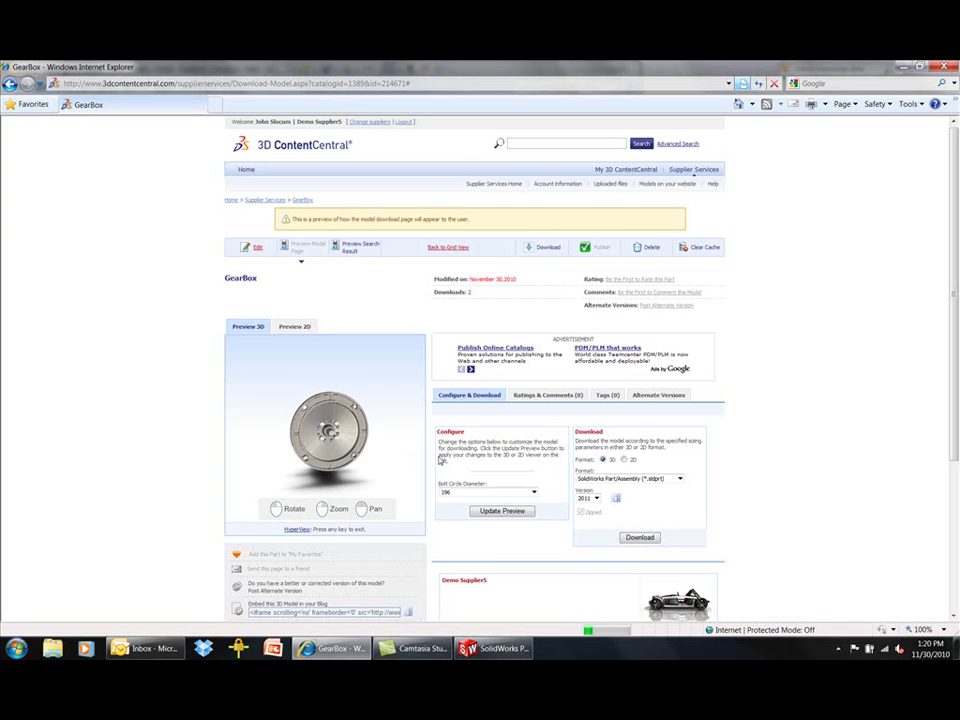
Step: Download the configured GearBox as a SolidWorks Part/Assembly zip file
{"action": "left_click", "coordinate": [678, 480]}
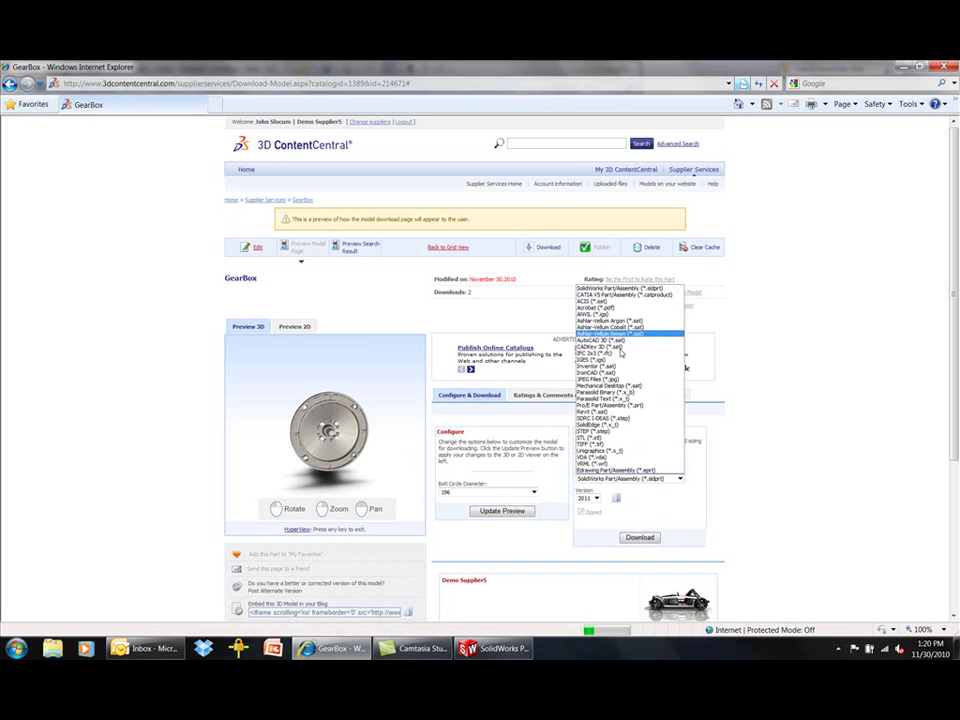
{"action": "left_click", "coordinate": [748, 478]}
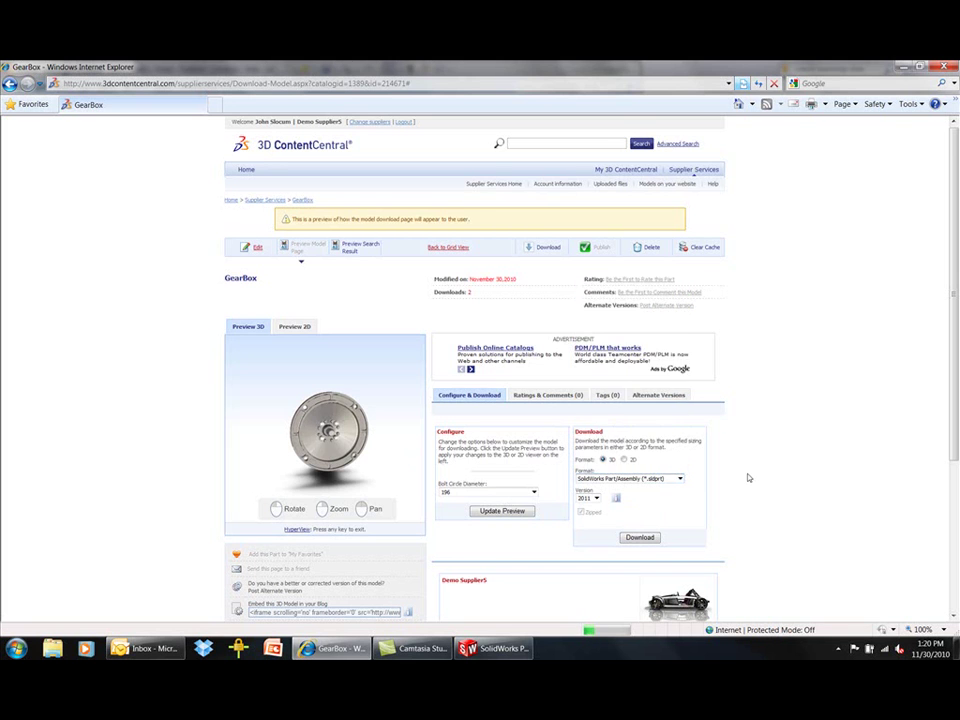
{"action": "left_click", "coordinate": [640, 538]}
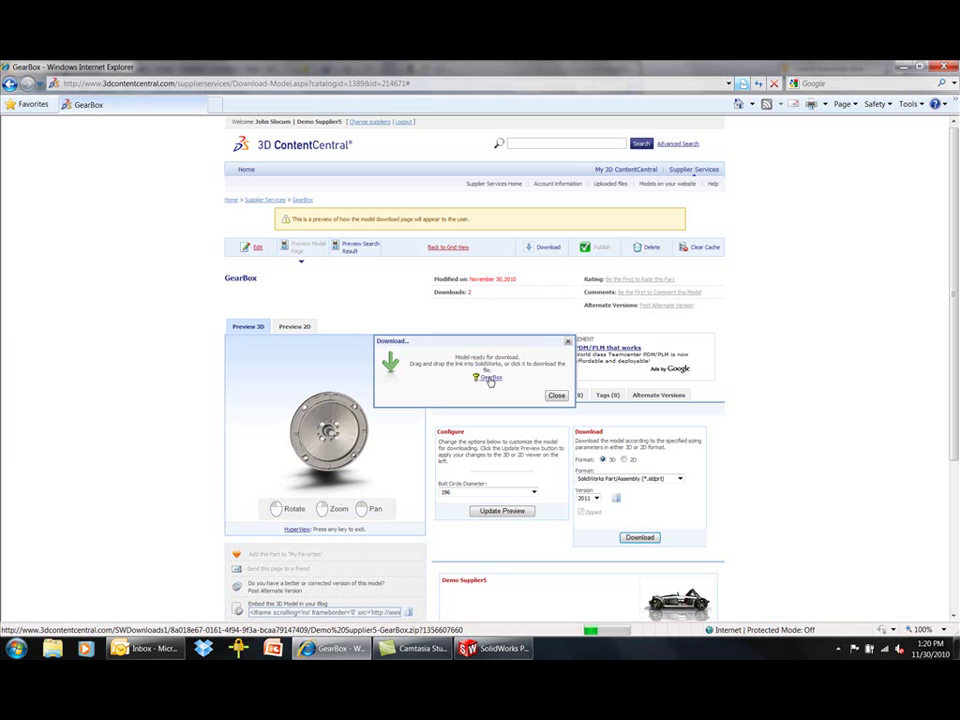
{"action": "left_click", "coordinate": [490, 379]}
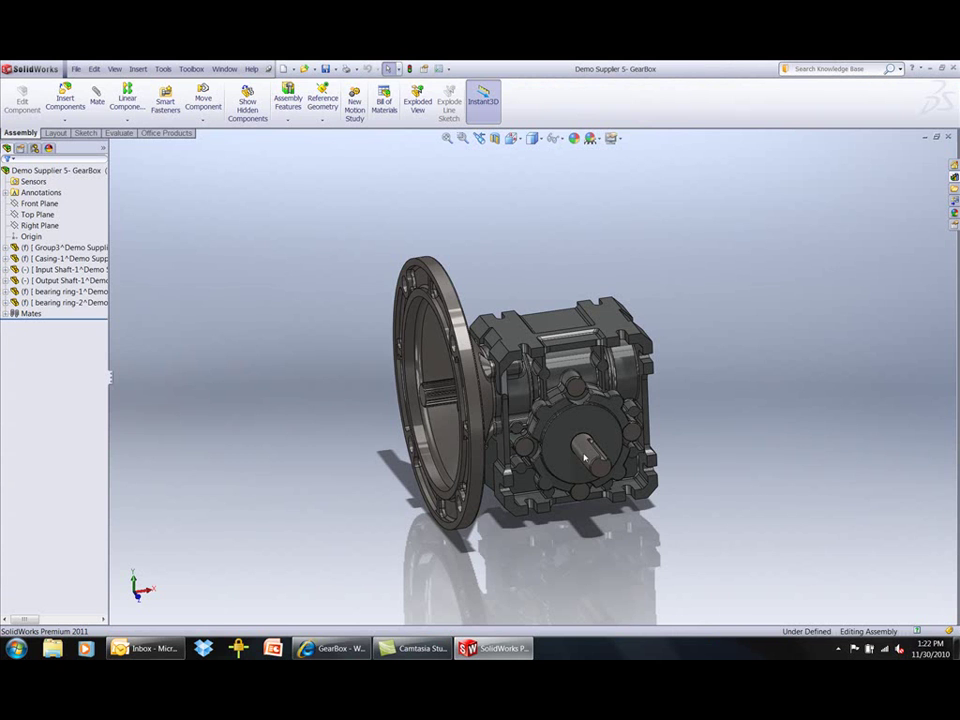
Step: Rotate the output shaft, accept a Front Plane section view, and orbit to a side view of the shafts
{"action": "left_click_drag", "start_coordinate": [585, 457], "coordinate": [688, 471]}
{"action": "right_click_drag", "start_coordinate": [688, 471], "coordinate": [463, 400]}
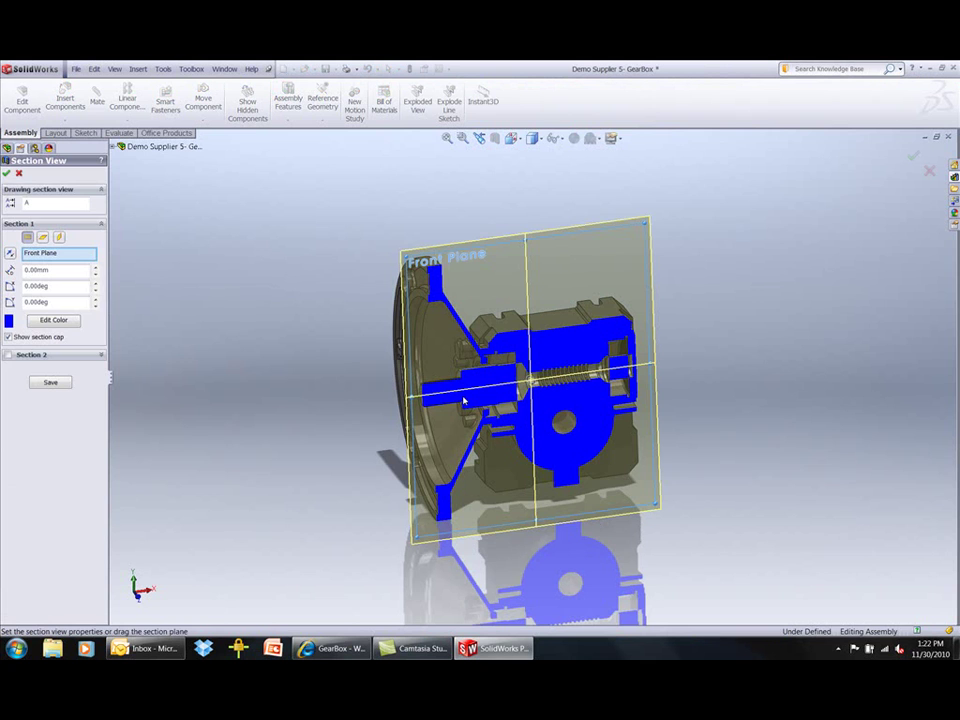
{"action": "right_click", "coordinate": [472, 148]}
{"action": "left_click", "coordinate": [477, 150]}
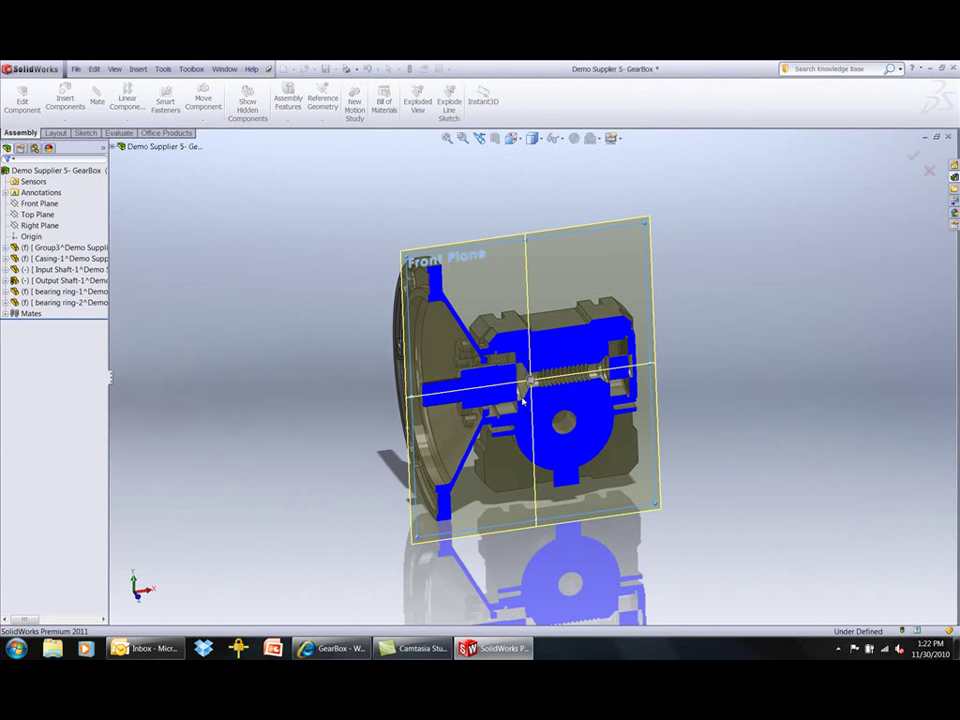
{"action": "middle_click_drag", "start_coordinate": [523, 401], "coordinate": [640, 317]}
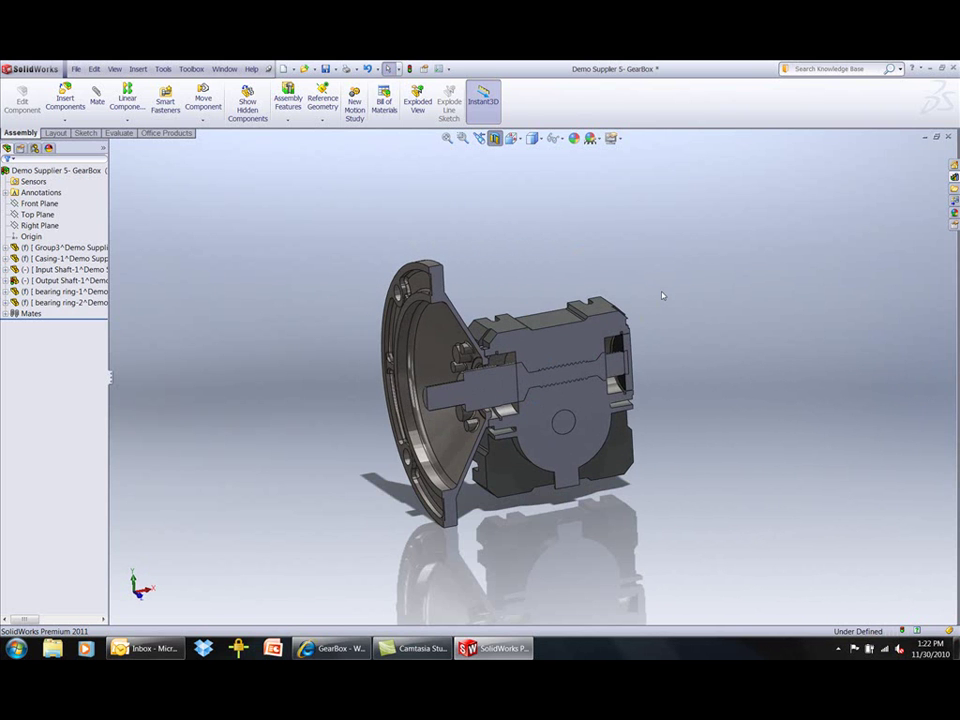